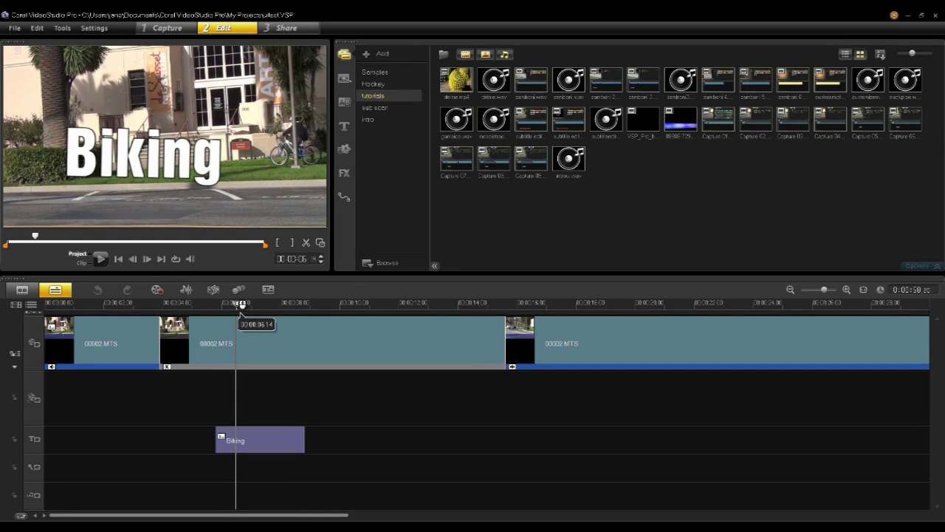
Open Track Motion for the second video clip, scrub through its frames to view the tracker, and accept the dialog.
{"action": "left_click_drag", "start_coordinate": [242, 316], "coordinate": [228, 314]}
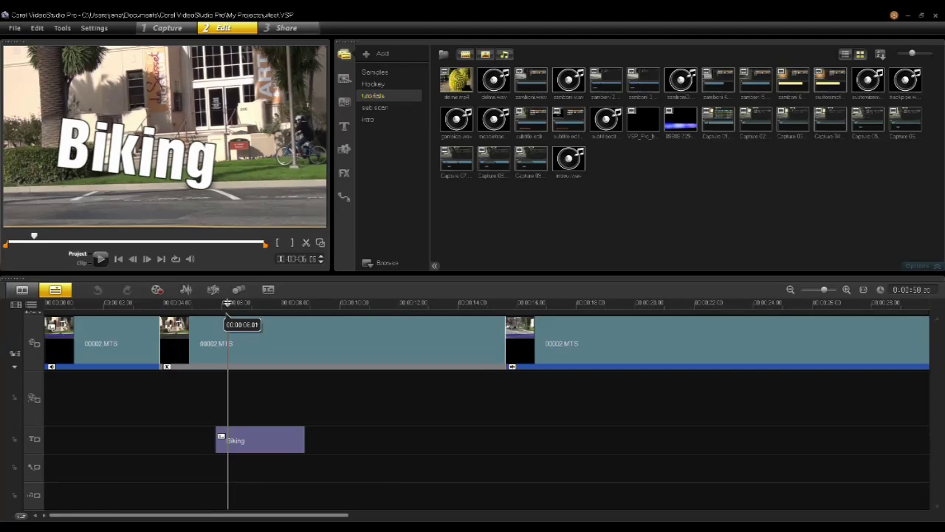
{"action": "left_click", "coordinate": [262, 337]}
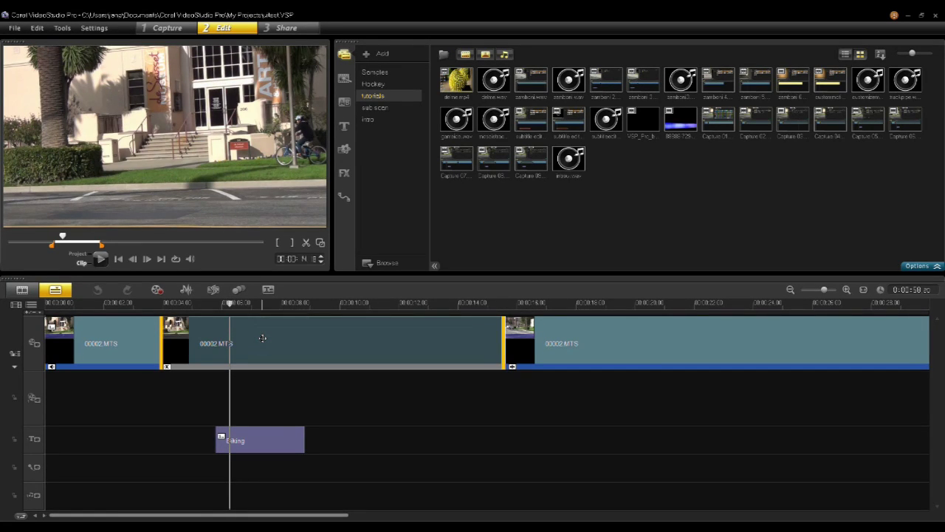
{"action": "left_click", "coordinate": [239, 290]}
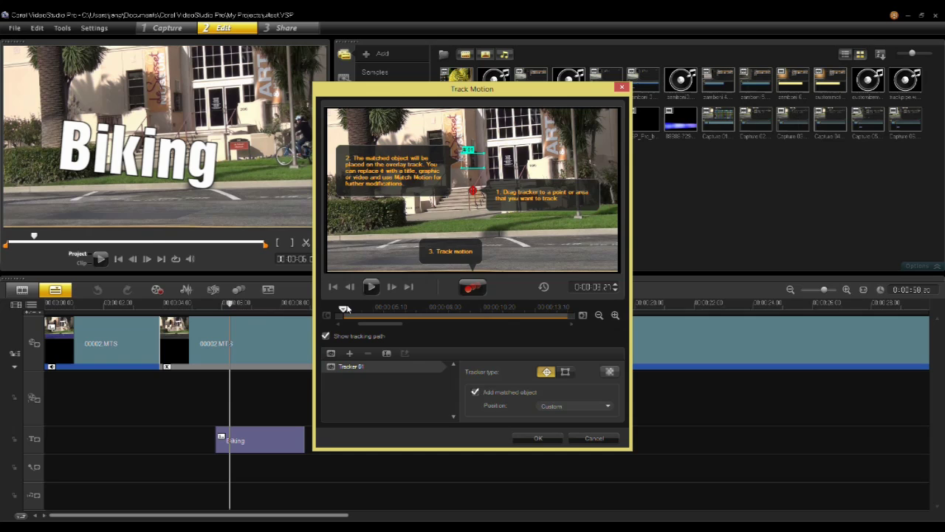
{"action": "left_click_drag", "start_coordinate": [347, 309], "coordinate": [412, 307]}
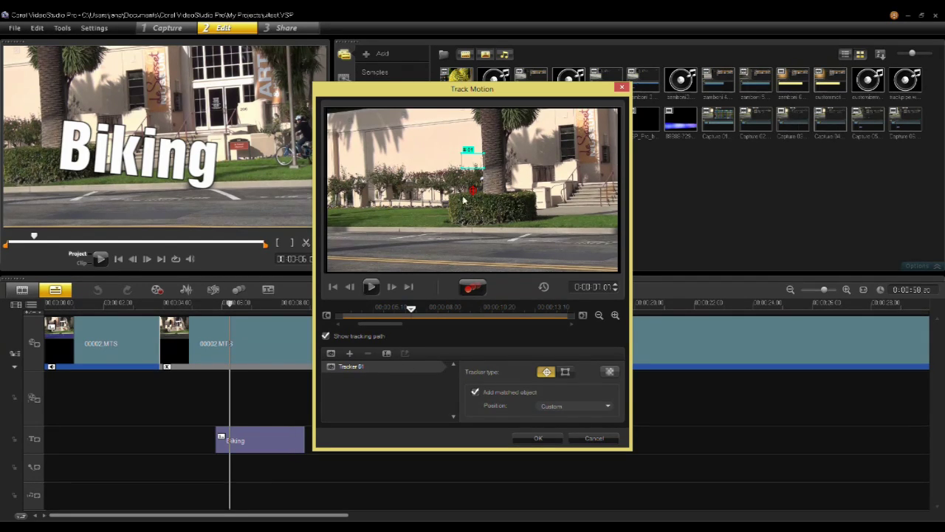
{"action": "left_click", "coordinate": [549, 436]}
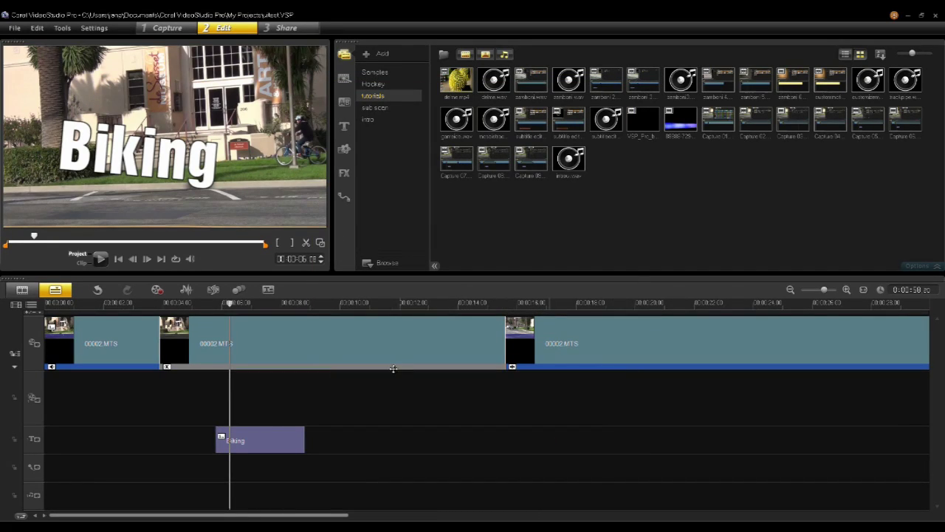
Open the Biking title's Customize Motion settings and review its position, size and rotation along the keyframes.
{"action": "left_click", "coordinate": [281, 439]}
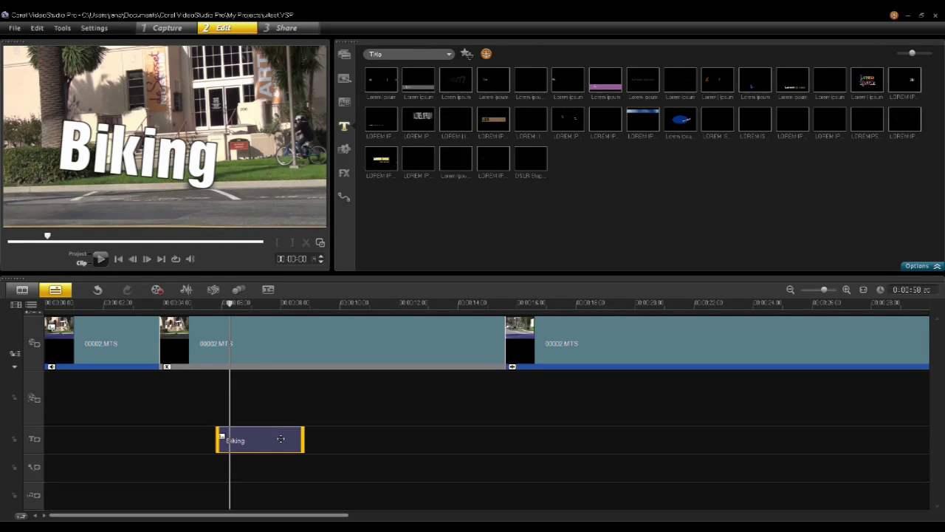
{"action": "right_click", "coordinate": [281, 439]}
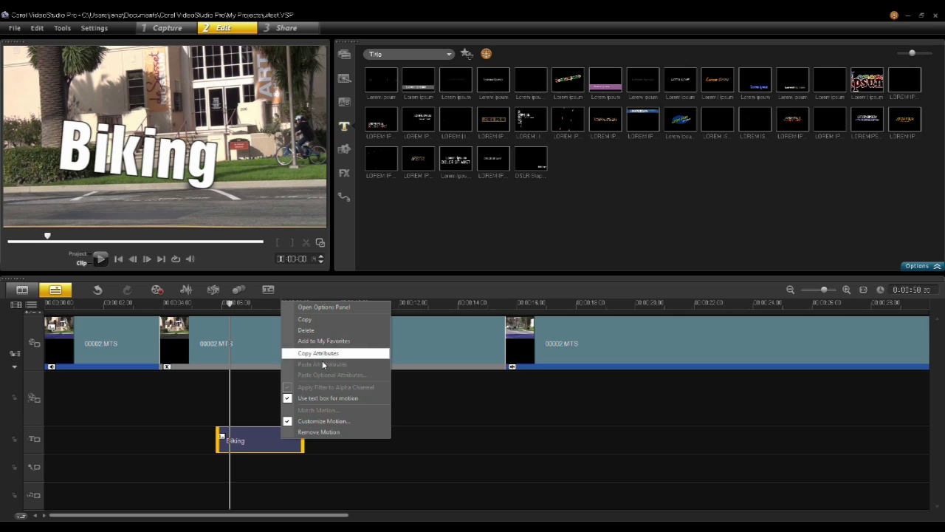
{"action": "left_click", "coordinate": [319, 422]}
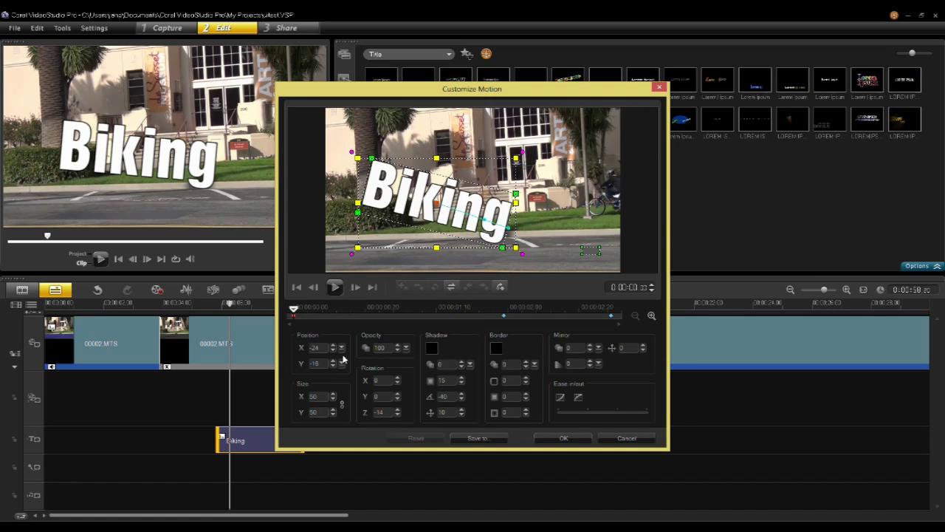
{"action": "left_click", "coordinate": [296, 309]}
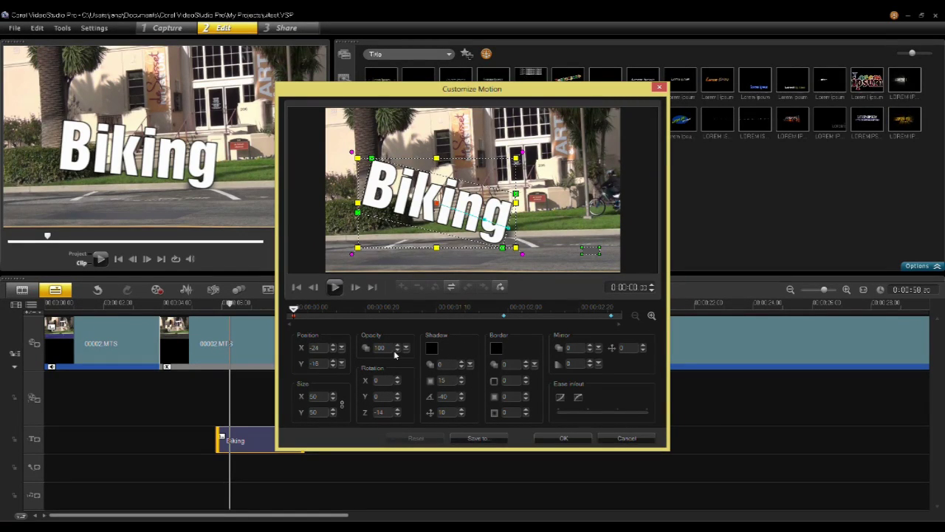
{"action": "left_click_drag", "start_coordinate": [295, 311], "coordinate": [517, 315]}
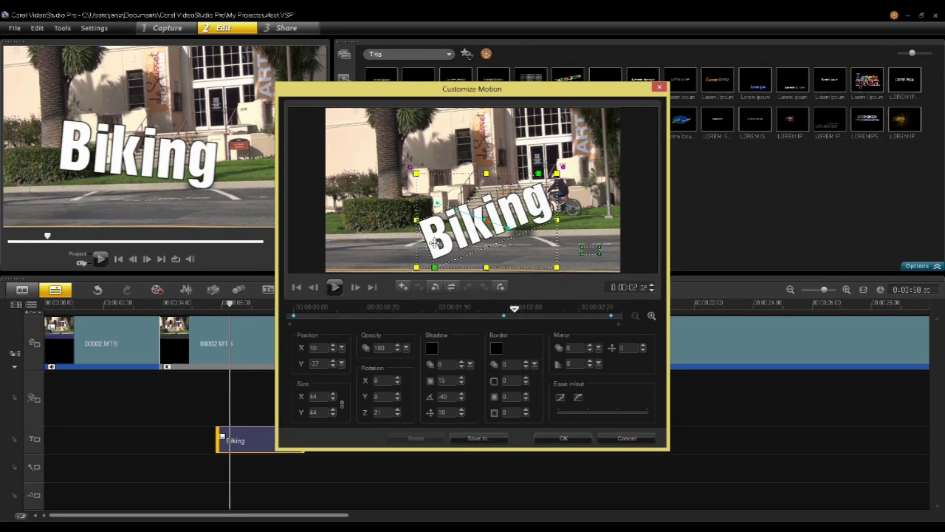
Save the title's motion to the Path Library's Custom folder as "test" with all attributes, and accept the motion settings.
{"action": "left_click", "coordinate": [487, 437]}
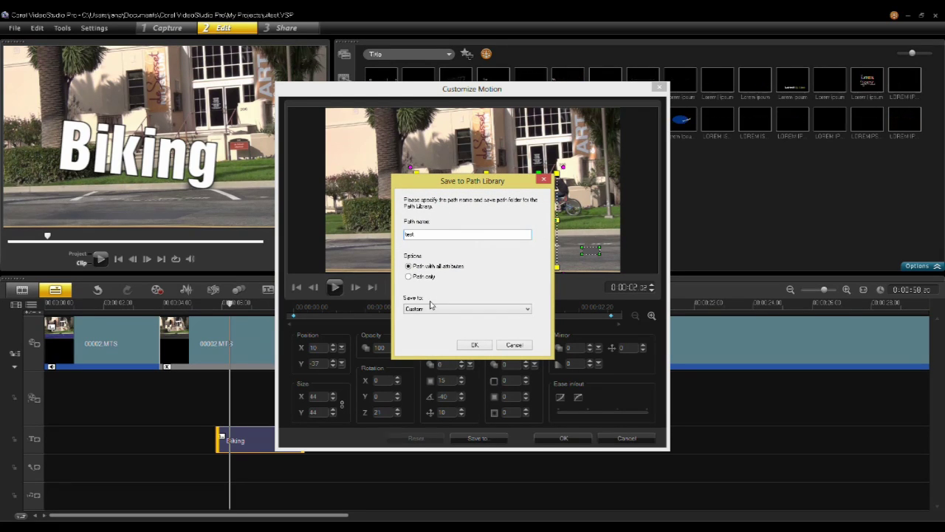
{"action": "left_click", "coordinate": [477, 345]}
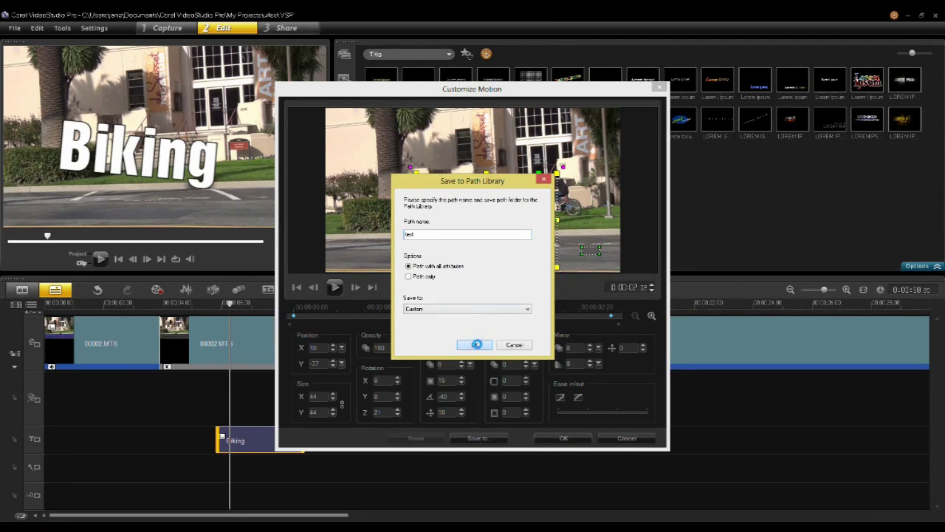
{"action": "left_click", "coordinate": [496, 294]}
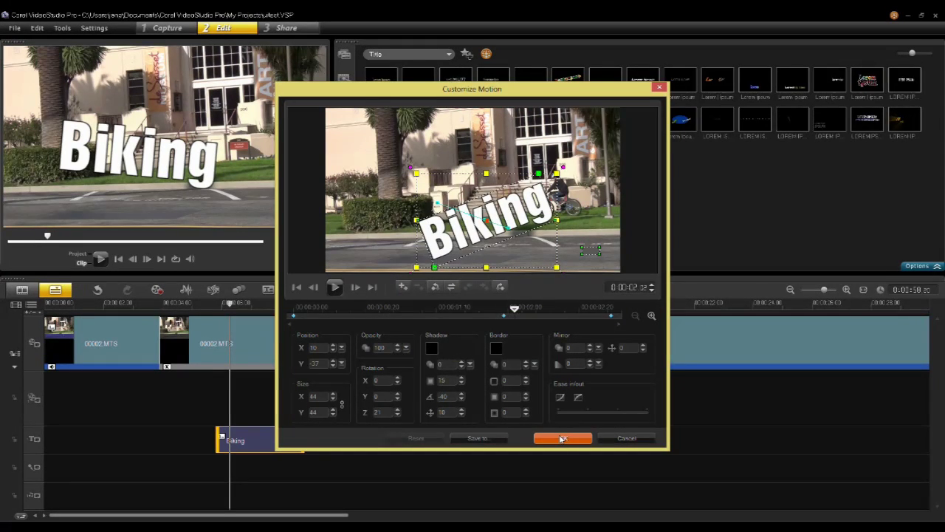
{"action": "left_click", "coordinate": [561, 438]}
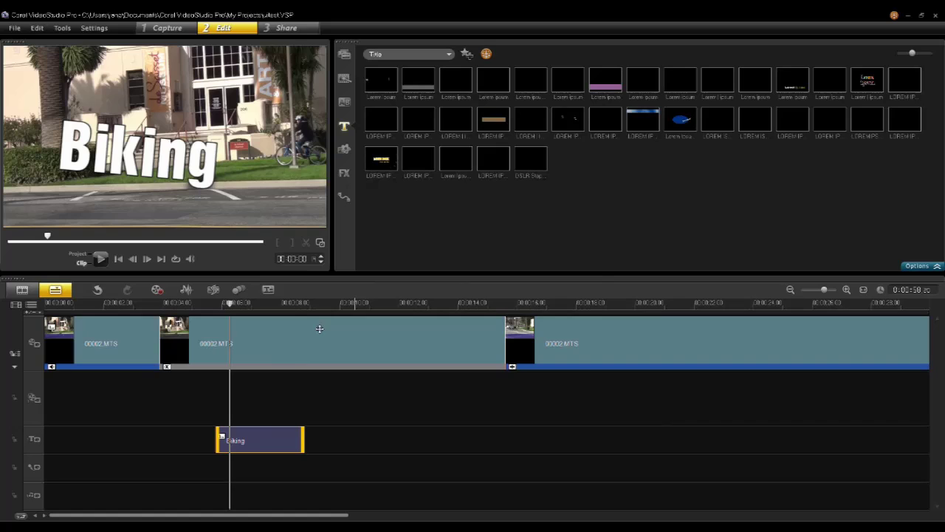
Show the custom motion paths in the library and preview the "pipe" and "pip harbor" paths.
{"action": "left_click", "coordinate": [346, 198]}
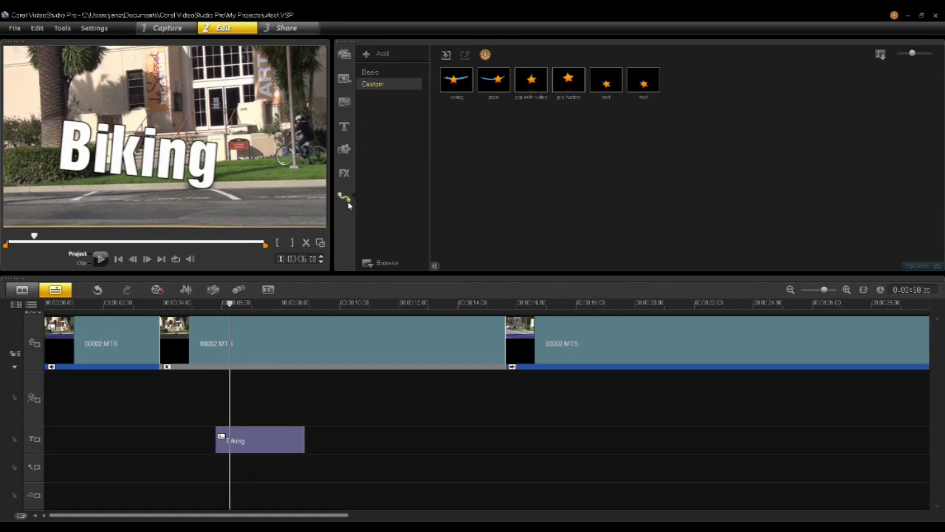
{"action": "left_click", "coordinate": [500, 89]}
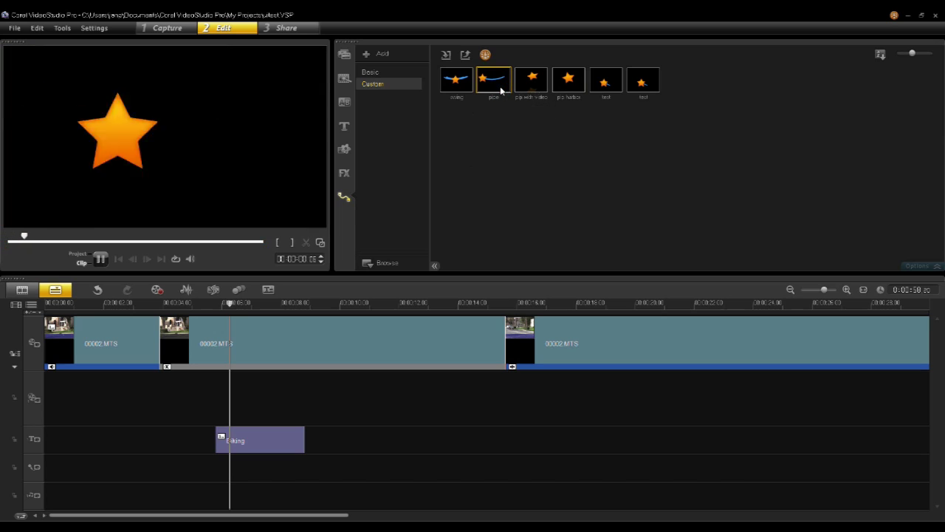
{"action": "left_click", "coordinate": [559, 83]}
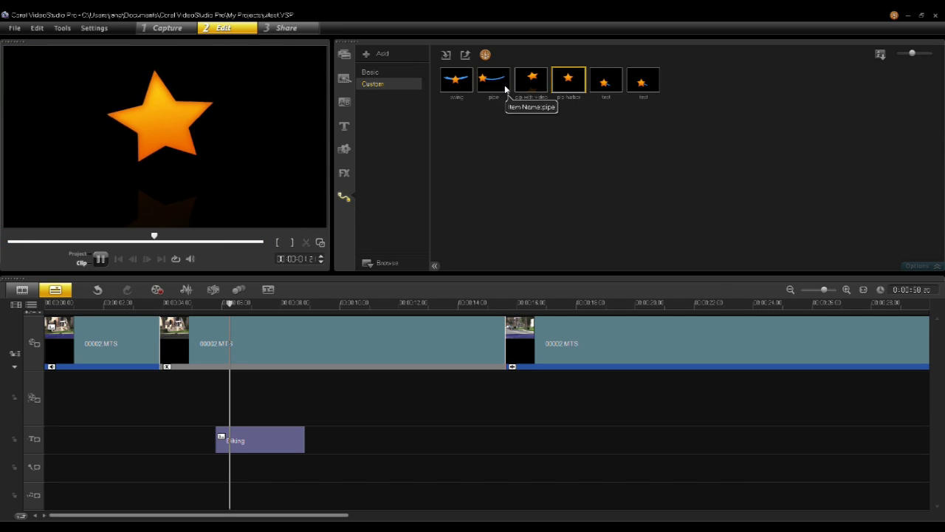
Apply the "pip with video" motion path to the first video clip and check its movement on the timeline.
{"action": "left_click", "coordinate": [532, 84]}
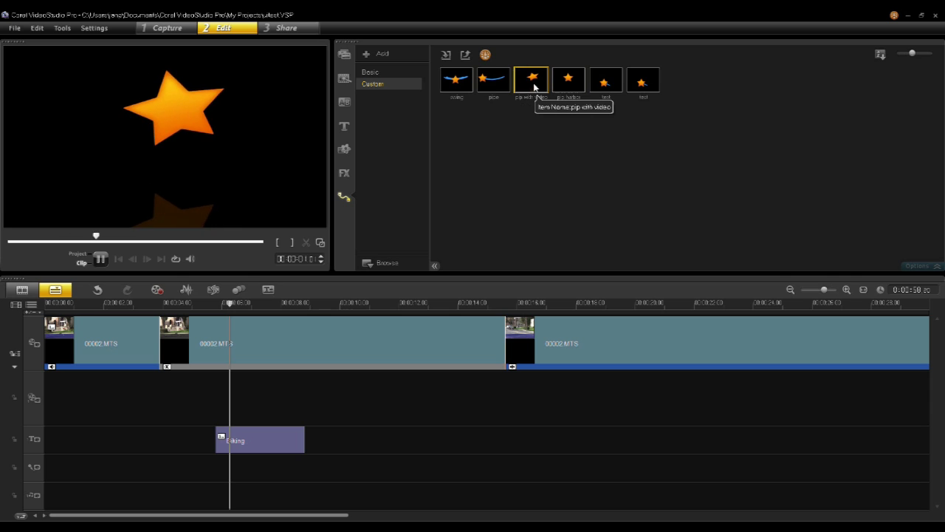
{"action": "left_click_drag", "start_coordinate": [534, 86], "coordinate": [99, 340]}
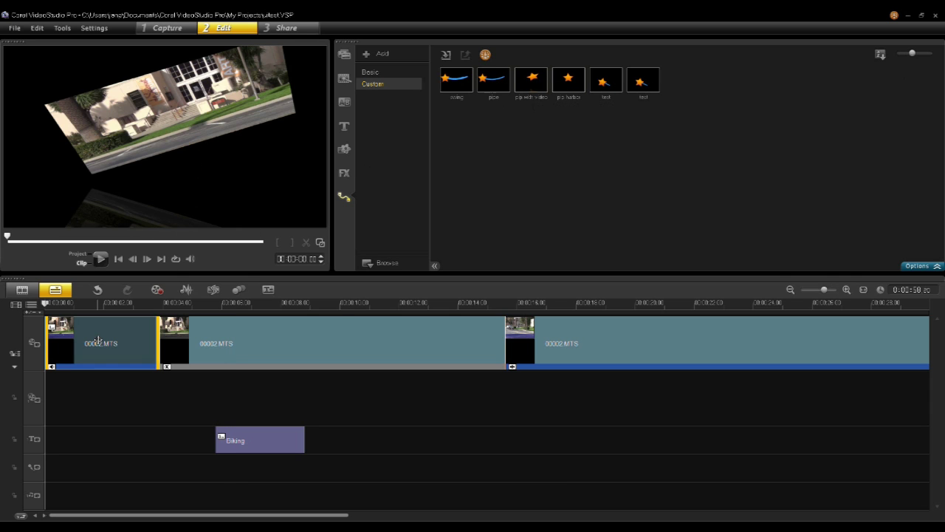
{"action": "left_click", "coordinate": [101, 303]}
{"action": "mouse_move", "coordinate": [102, 304]}
{"action": "left_mouse_down"}
{"action": "mouse_move", "coordinate": [116, 303]}
{"action": "mouse_move", "coordinate": [78, 304]}
{"action": "mouse_move", "coordinate": [103, 313]}
{"action": "left_mouse_up"}
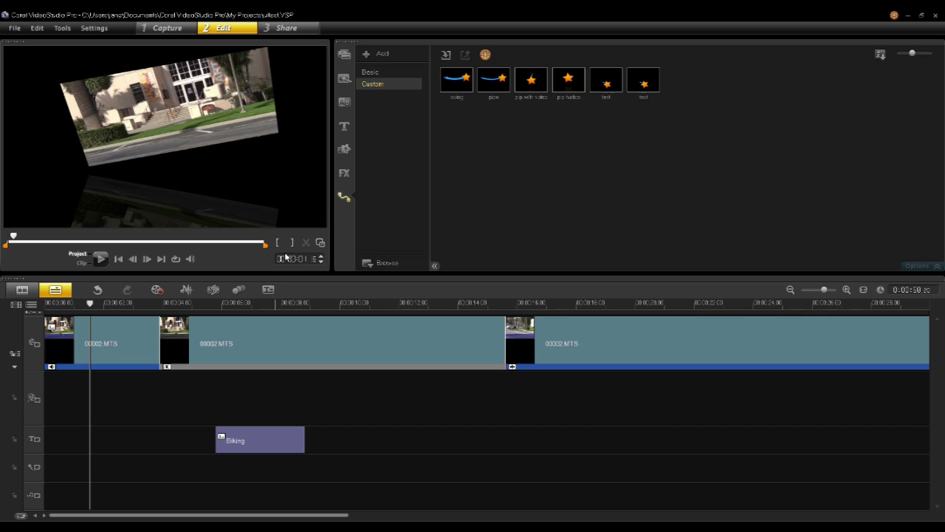
Apply the saved "test" motion path to the first video clip and compare its movement with the Biking title.
{"action": "left_click", "coordinate": [568, 87]}
{"action": "left_click_drag", "start_coordinate": [610, 87], "coordinate": [83, 347]}
{"action": "mouse_move", "coordinate": [89, 303]}
{"action": "left_mouse_down"}
{"action": "mouse_move", "coordinate": [131, 302]}
{"action": "mouse_move", "coordinate": [80, 304]}
{"action": "mouse_move", "coordinate": [121, 304]}
{"action": "mouse_move", "coordinate": [86, 306]}
{"action": "mouse_move", "coordinate": [118, 305]}
{"action": "mouse_move", "coordinate": [89, 306]}
{"action": "mouse_move", "coordinate": [106, 307]}
{"action": "left_mouse_up"}
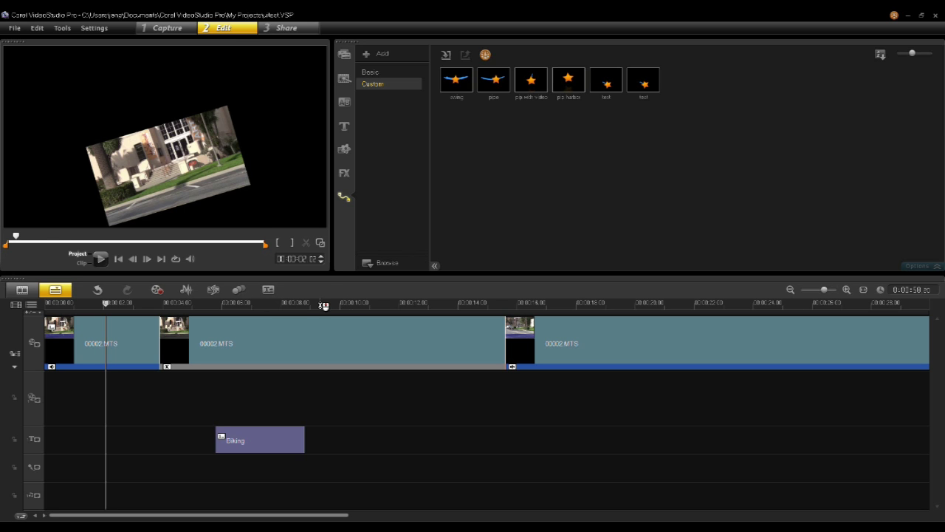
{"action": "left_click_drag", "start_coordinate": [322, 305], "coordinate": [241, 304]}
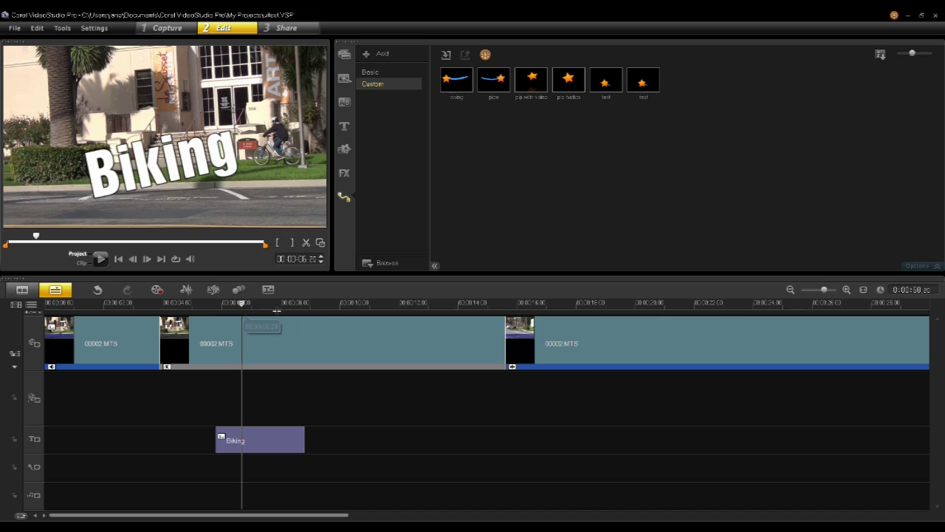
Open the Subtitle Editor for the third video clip and mark a subtitle segment from about 00:00:15.07 to 00:00:16.05.
{"action": "left_click", "coordinate": [544, 332]}
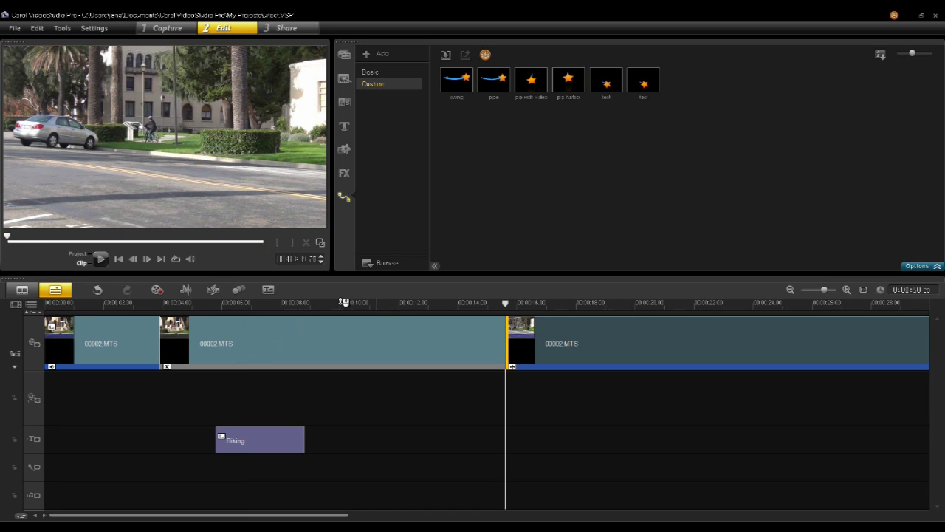
{"action": "left_click", "coordinate": [268, 290]}
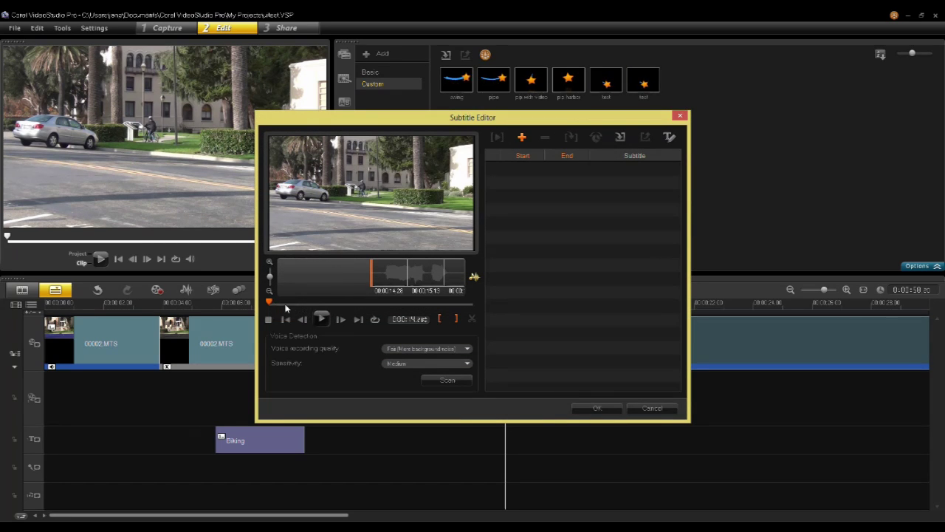
{"action": "mouse_move", "coordinate": [270, 303]}
{"action": "left_mouse_down"}
{"action": "mouse_move", "coordinate": [326, 304]}
{"action": "mouse_move", "coordinate": [270, 300]}
{"action": "left_mouse_up"}
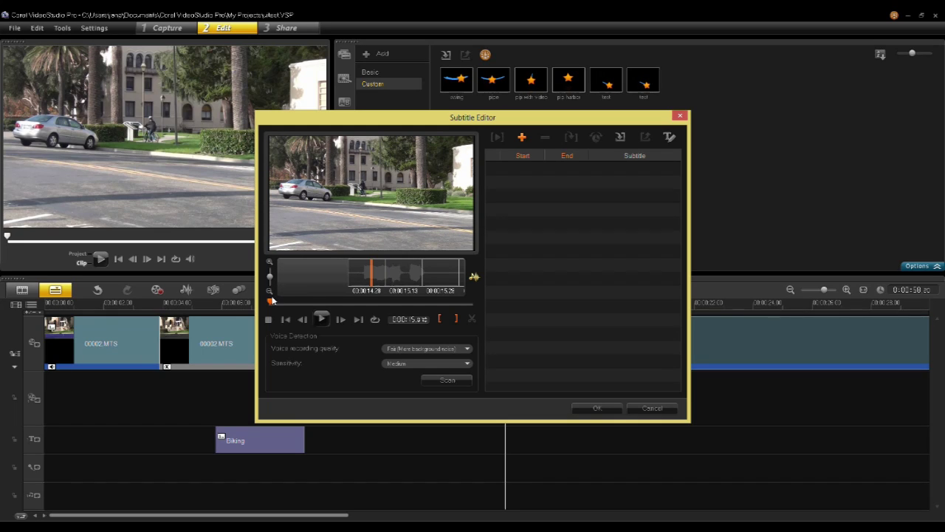
{"action": "left_click", "coordinate": [438, 318]}
{"action": "left_click_drag", "start_coordinate": [272, 303], "coordinate": [277, 304]}
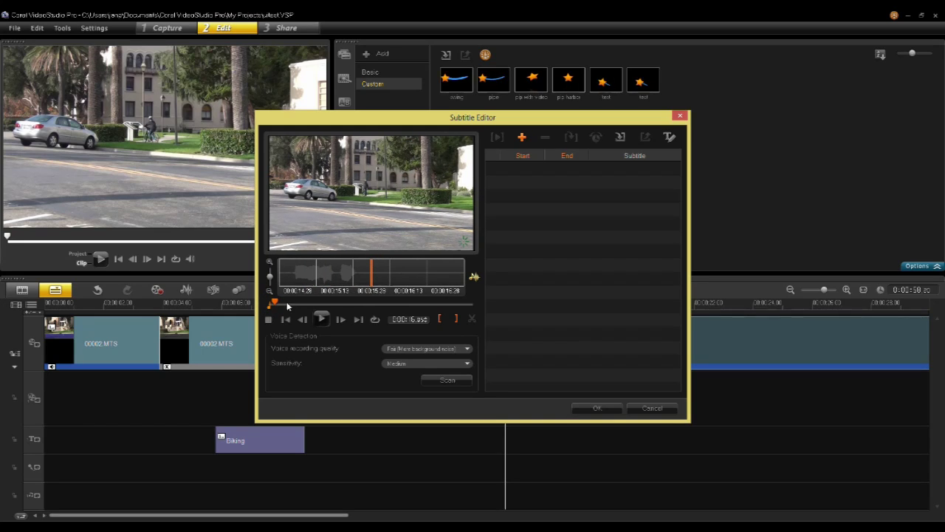
{"action": "left_click", "coordinate": [456, 318]}
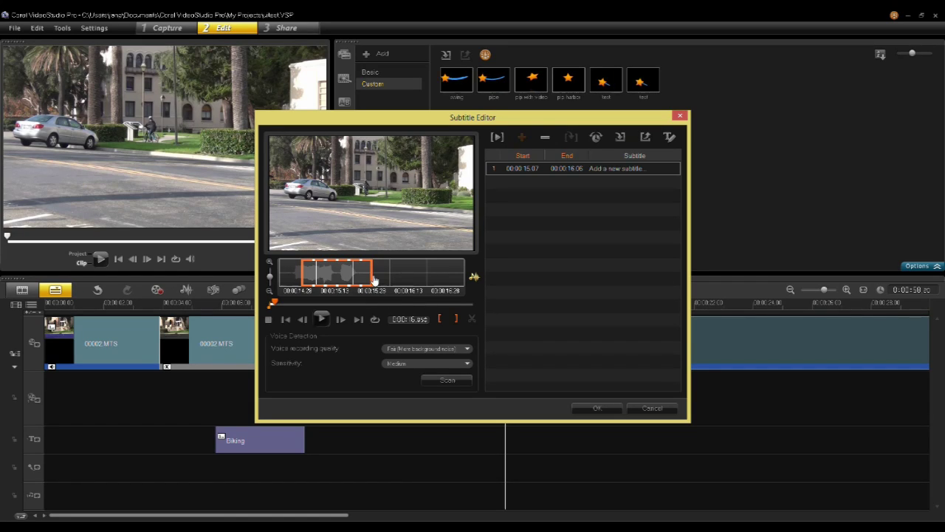
Extend the subtitle segment to run from 00:00:15.02 to 00:00:16.13 and set its text to "test title".
{"action": "mouse_move", "coordinate": [371, 275]}
{"action": "left_mouse_down"}
{"action": "mouse_move", "coordinate": [389, 279]}
{"action": "mouse_move", "coordinate": [380, 281]}
{"action": "left_mouse_up"}
{"action": "mouse_move", "coordinate": [301, 277]}
{"action": "left_mouse_down"}
{"action": "mouse_move", "coordinate": [275, 278]}
{"action": "mouse_move", "coordinate": [290, 278]}
{"action": "left_mouse_up"}
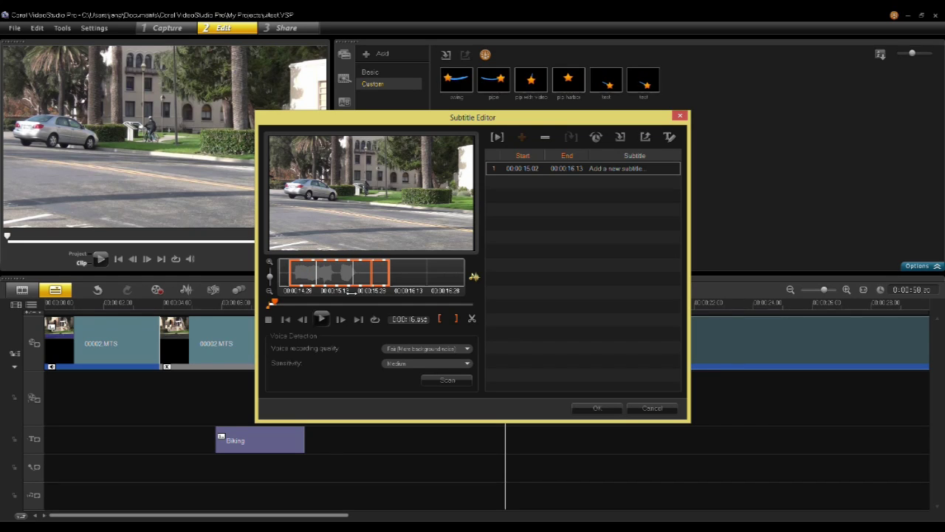
{"action": "double_click", "coordinate": [627, 169]}
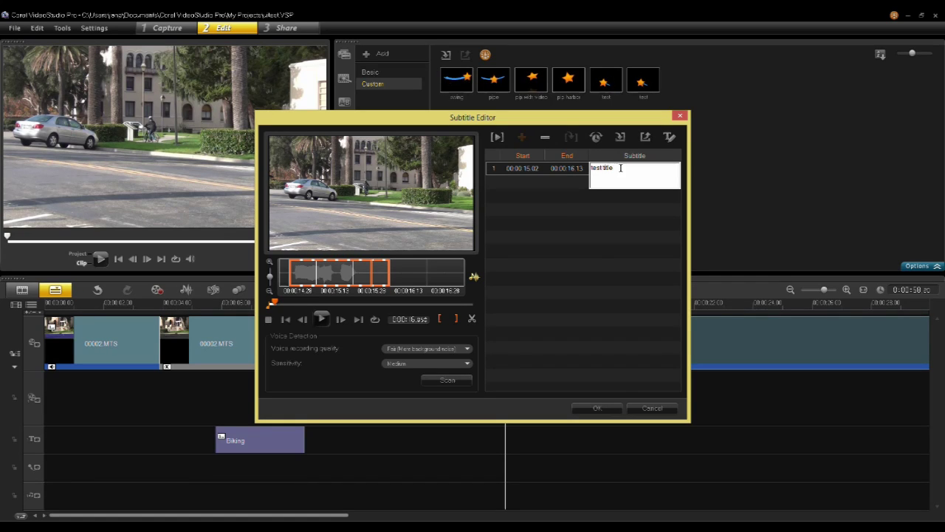
{"action": "left_click", "coordinate": [616, 346]}
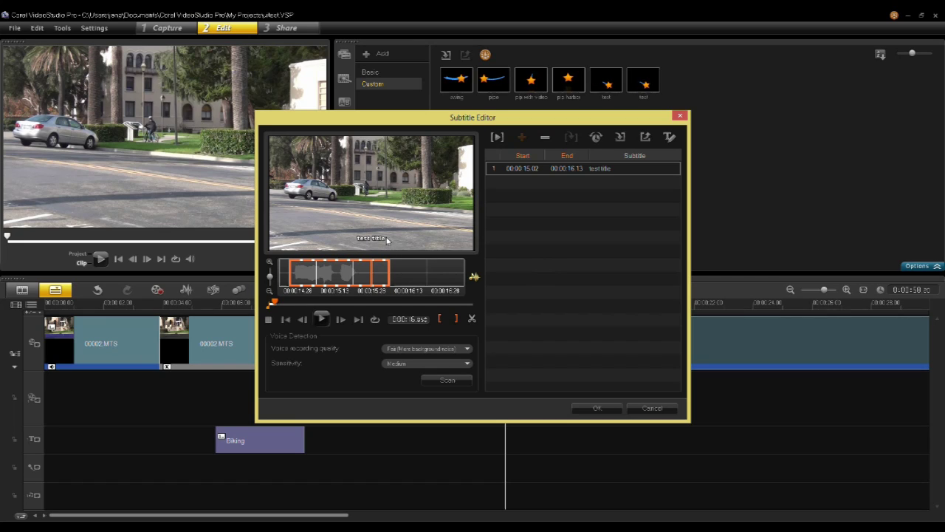
Keep voice detection at Fair (More background noise) and Medium sensitivity, and add the finished subtitle to the title track.
{"action": "left_click_drag", "start_coordinate": [273, 304], "coordinate": [277, 305]}
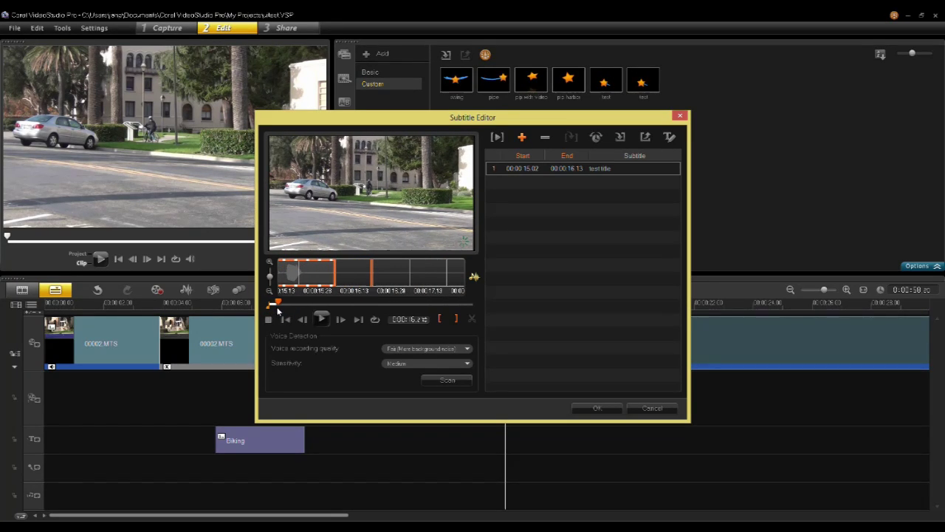
{"action": "left_click", "coordinate": [425, 348]}
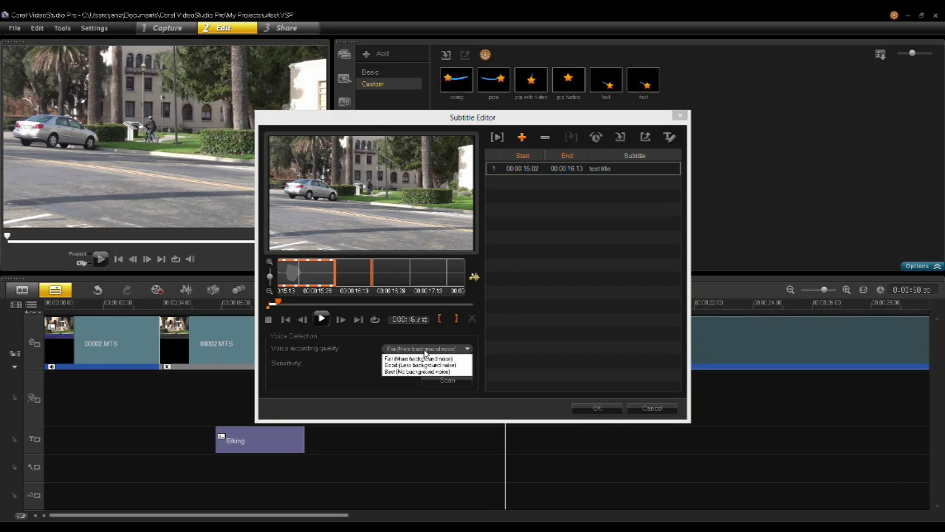
{"action": "left_click", "coordinate": [419, 358]}
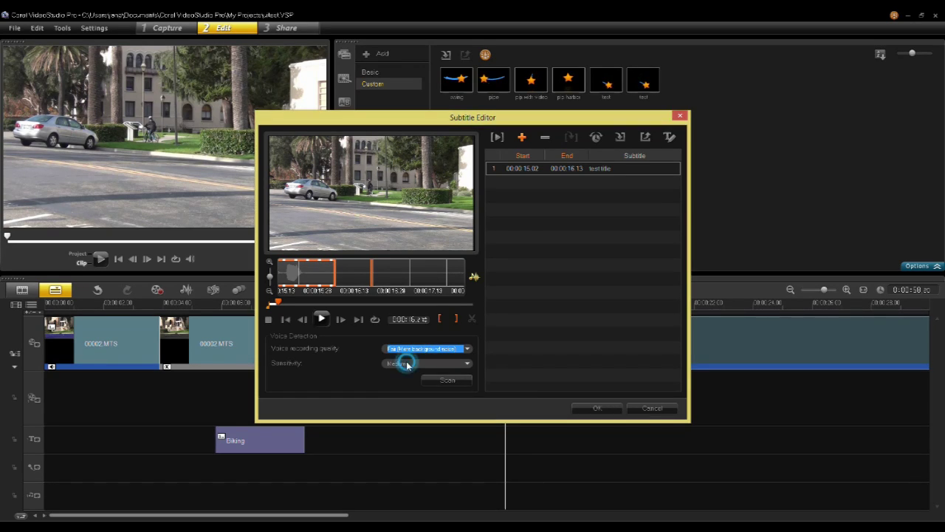
{"action": "left_click", "coordinate": [407, 364]}
{"action": "left_click", "coordinate": [404, 362]}
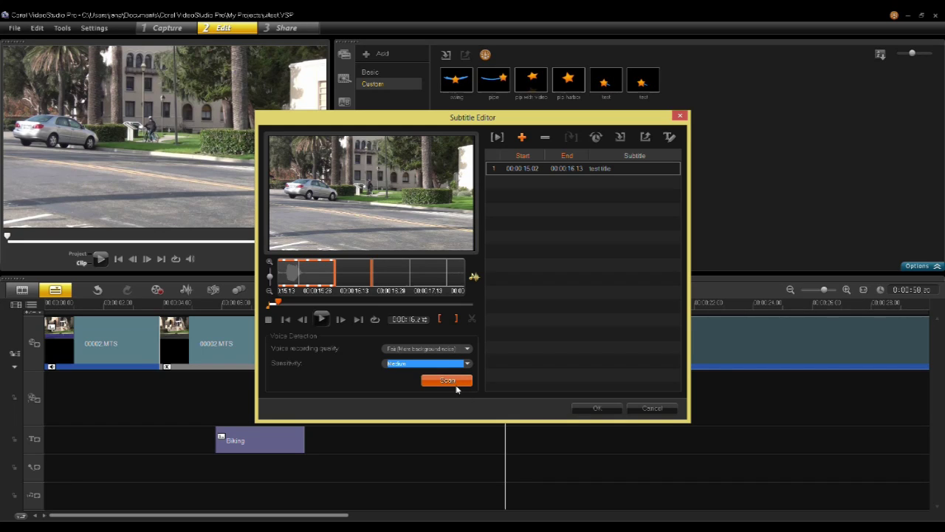
{"action": "left_click", "coordinate": [596, 408]}
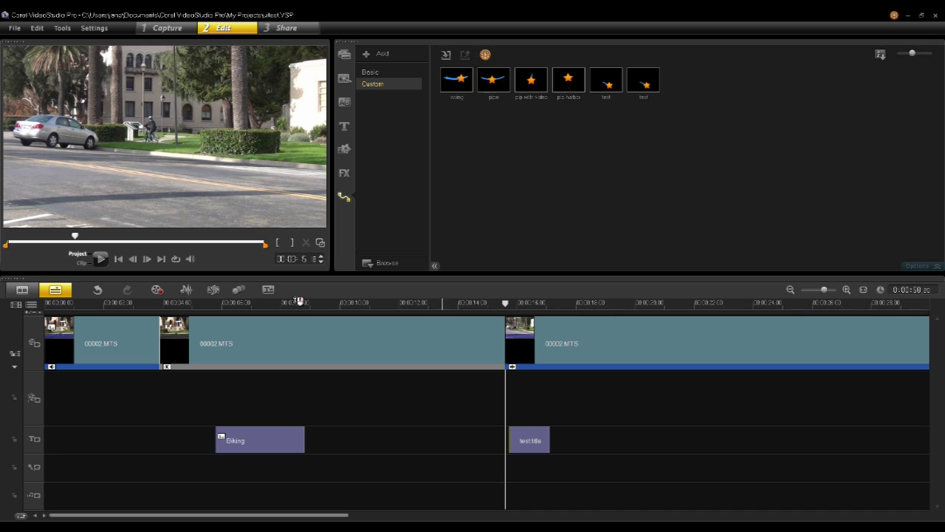
Look over the available recording and capture options, such as Stop Motion, Screen Capture and Voice-over.
{"action": "left_click", "coordinate": [157, 290]}
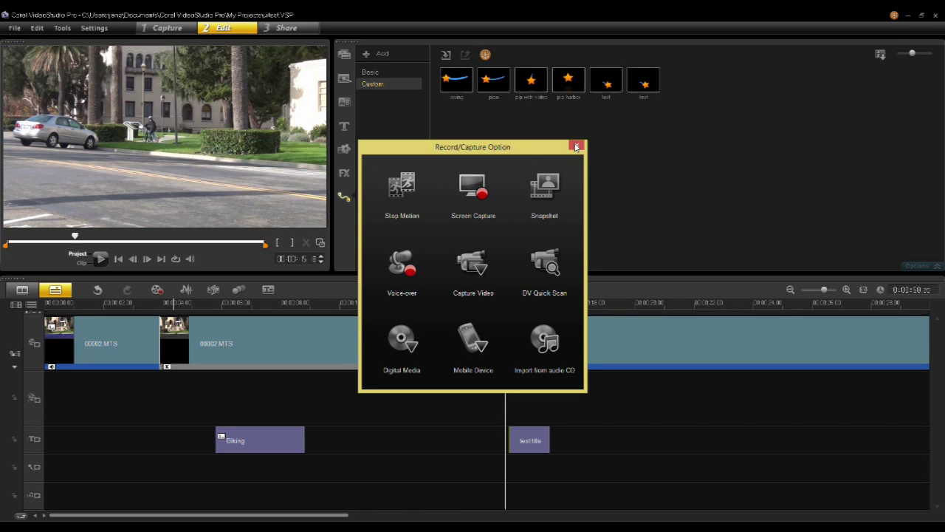
{"action": "key", "text": "Escape"}
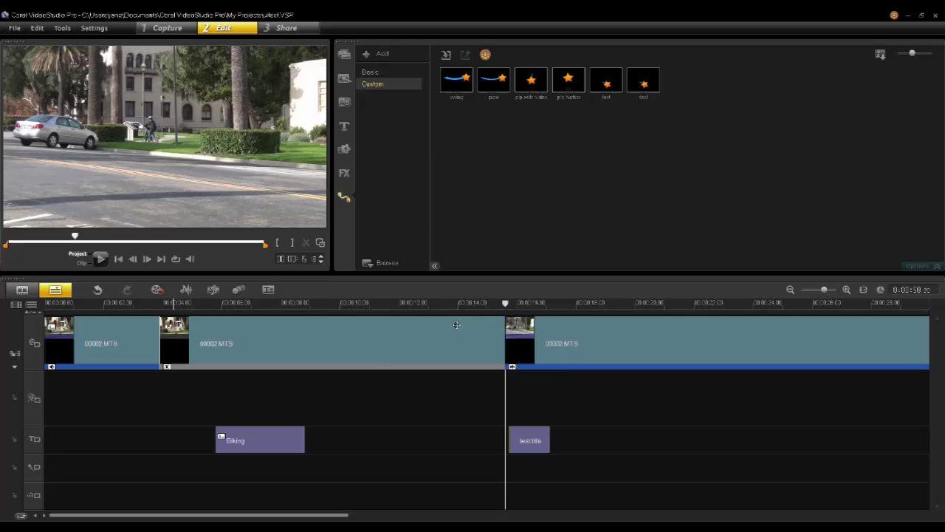
Open Variable Speed for the third video clip and add a keyframe about 6 seconds into the clip.
{"action": "left_click", "coordinate": [570, 346]}
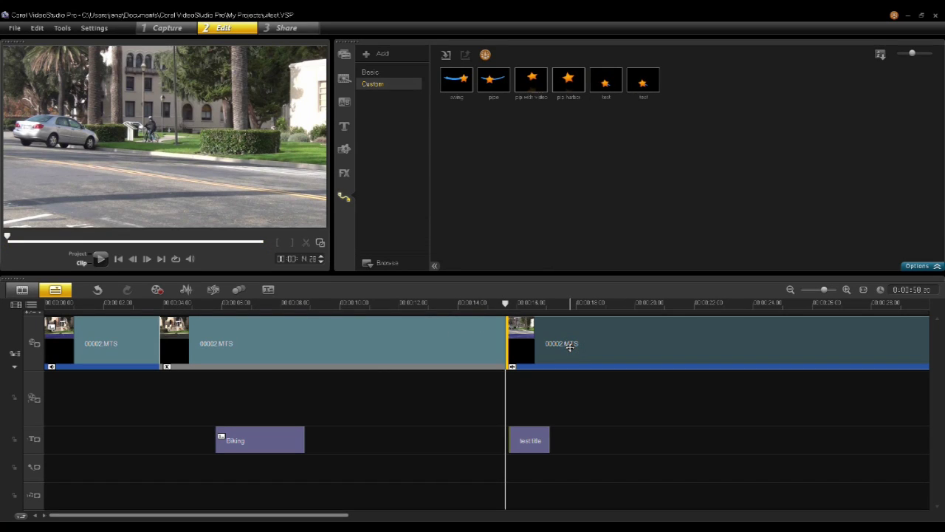
{"action": "double_click", "coordinate": [569, 346]}
{"action": "left_click", "coordinate": [497, 152]}
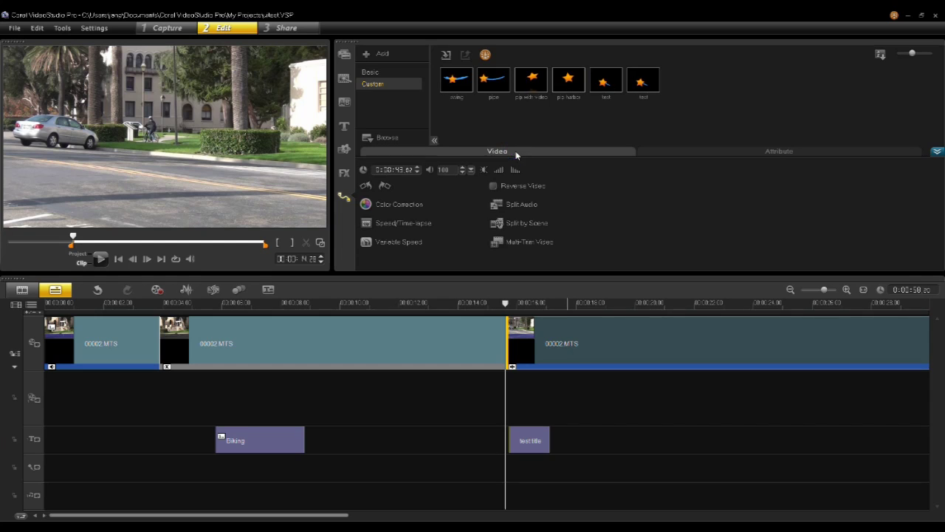
{"action": "left_click", "coordinate": [385, 243]}
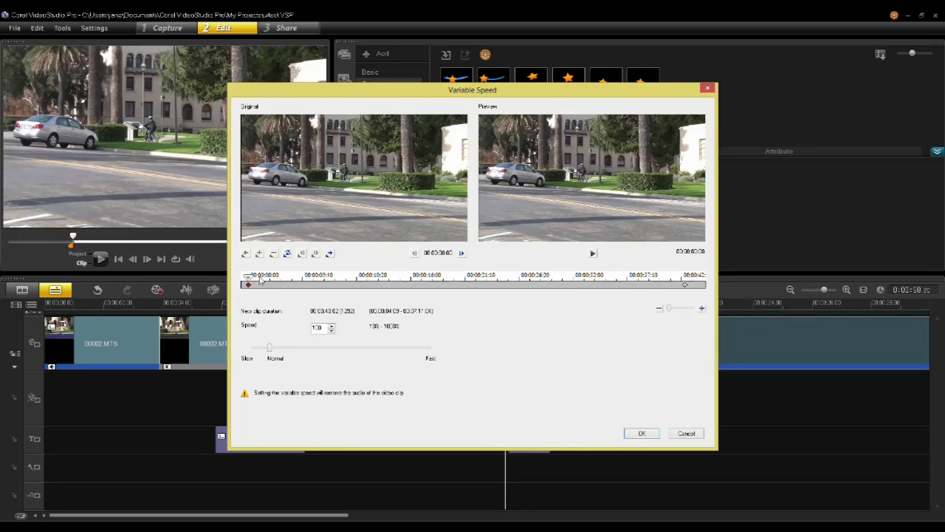
{"action": "left_click_drag", "start_coordinate": [249, 277], "coordinate": [405, 279]}
{"action": "left_click", "coordinate": [259, 253]}
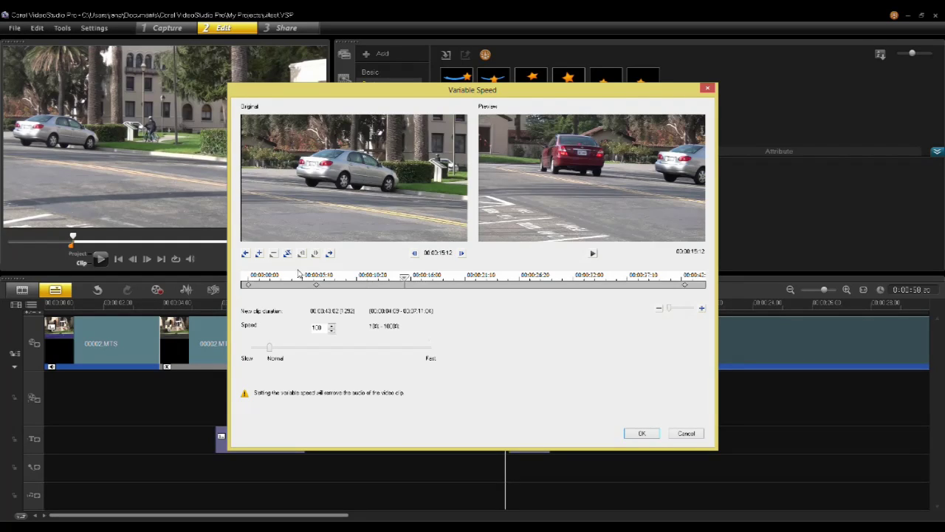
Add a speed keyframe at 00:00:15:12, raise its speed well above normal, and preview the footage just past it.
{"action": "left_click", "coordinate": [259, 253]}
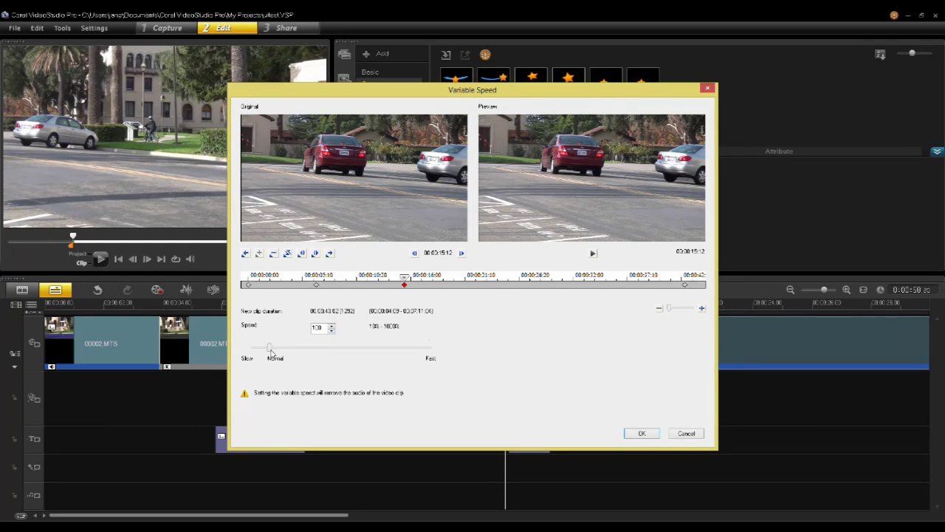
{"action": "left_click_drag", "start_coordinate": [270, 353], "coordinate": [344, 347]}
{"action": "left_click_drag", "start_coordinate": [382, 280], "coordinate": [415, 281]}
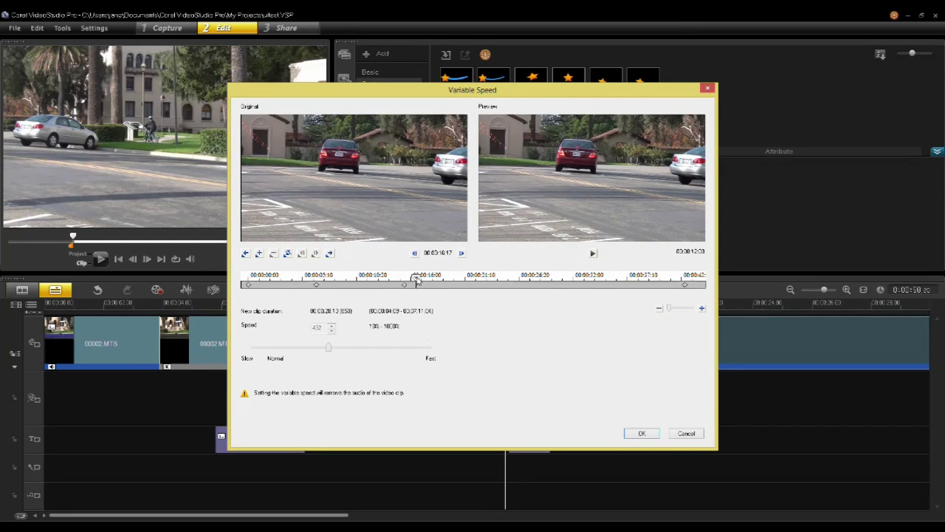
Add another speed keyframe at 00:00:30:29, raise its speed well above normal, preview the change, and apply the variable speed settings.
{"action": "left_click", "coordinate": [563, 279]}
{"action": "left_click", "coordinate": [258, 254]}
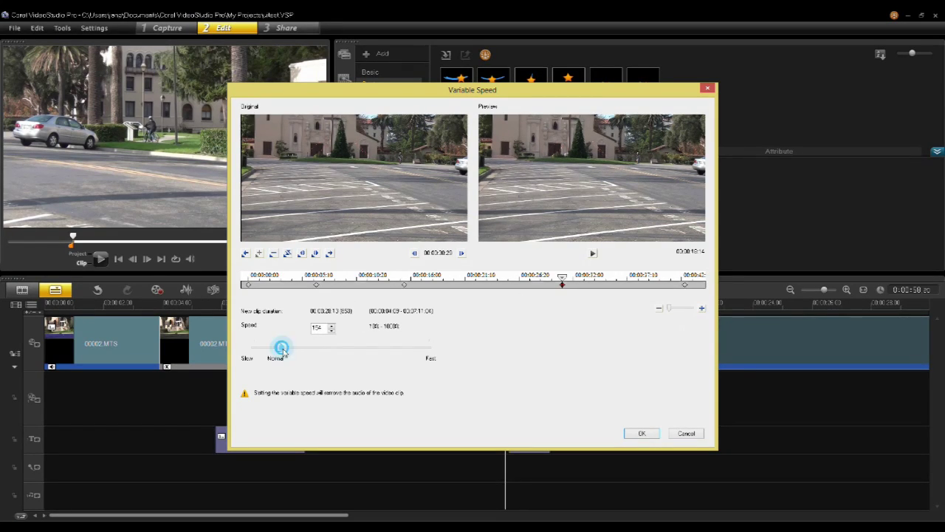
{"action": "left_click_drag", "start_coordinate": [281, 348], "coordinate": [353, 351]}
{"action": "left_click_drag", "start_coordinate": [561, 279], "coordinate": [437, 285]}
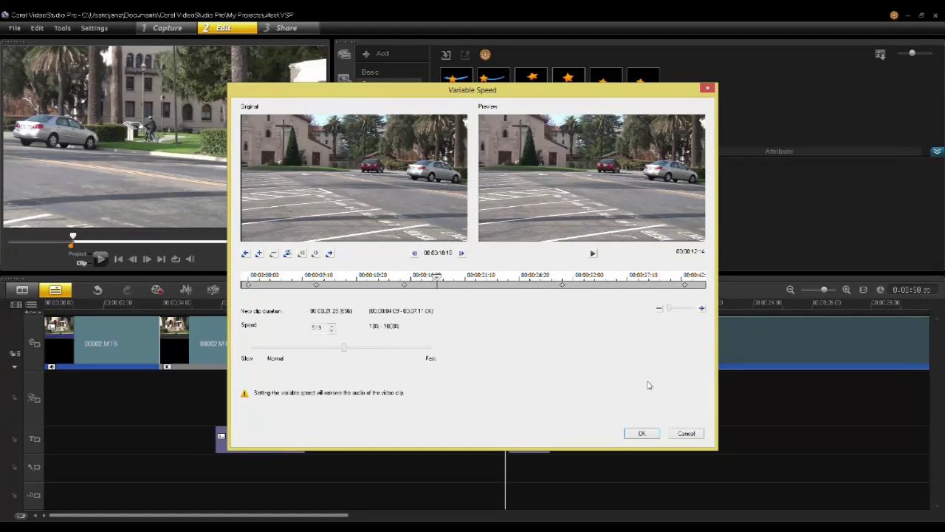
{"action": "left_click", "coordinate": [644, 434]}
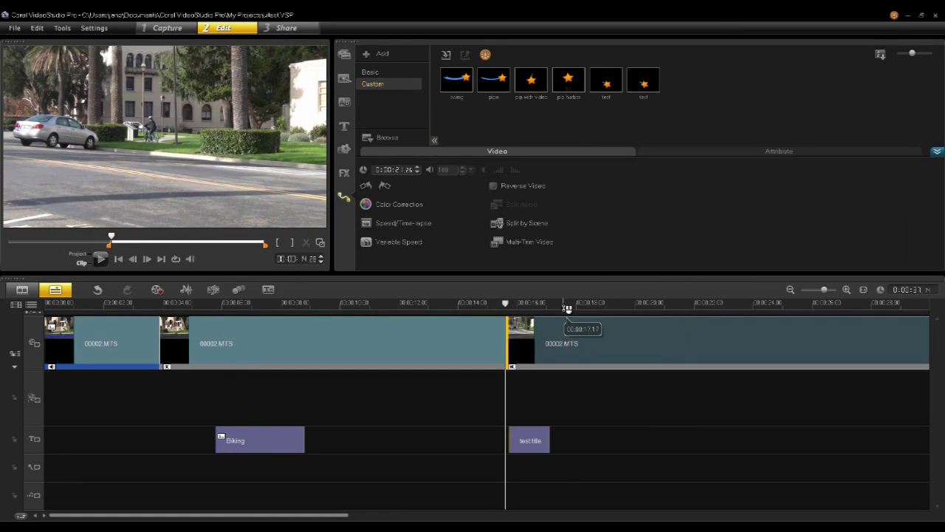
Preview the start of the sped-up third clip with its subtitle in the project timeline, and switch to the Share workspace.
{"action": "left_click", "coordinate": [575, 305]}
{"action": "left_click_drag", "start_coordinate": [575, 304], "coordinate": [544, 303]}
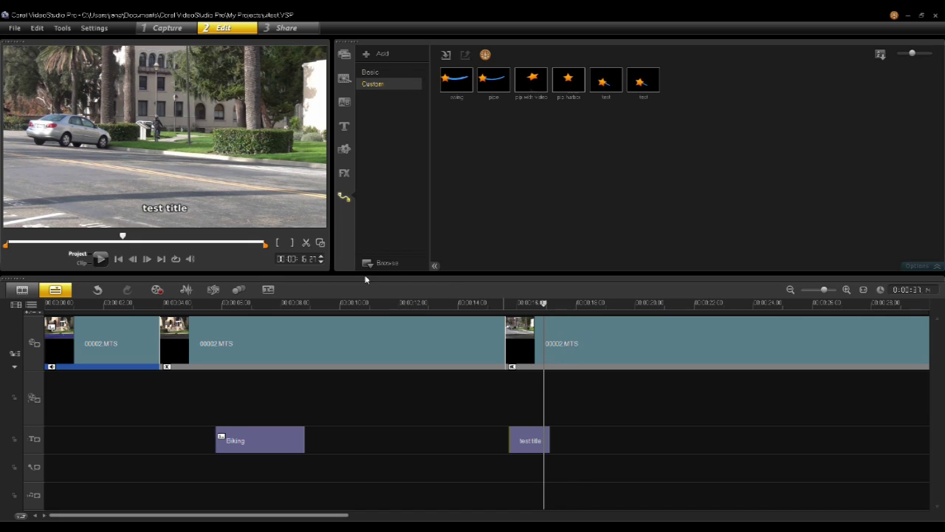
{"action": "left_click", "coordinate": [293, 31]}
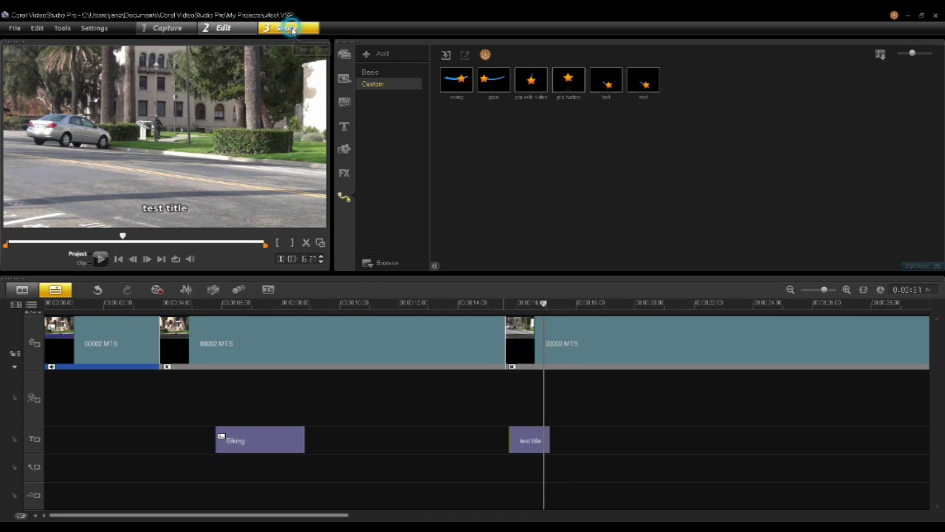